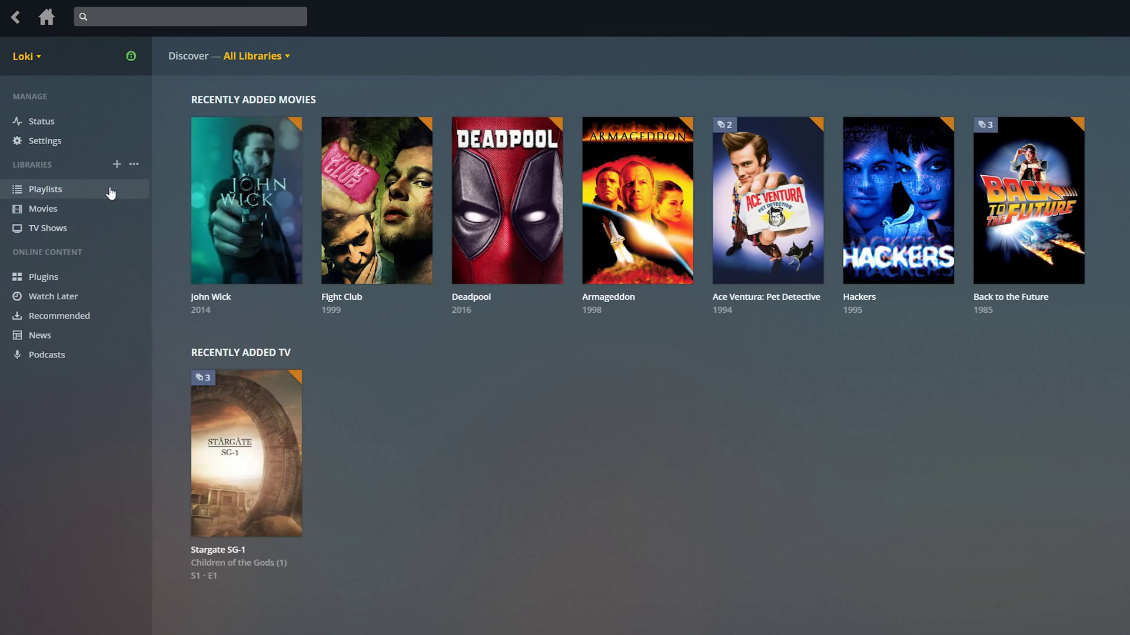
# Open the Movies library and filter it to show only Duplicates.
pyautogui.click(71, 209)
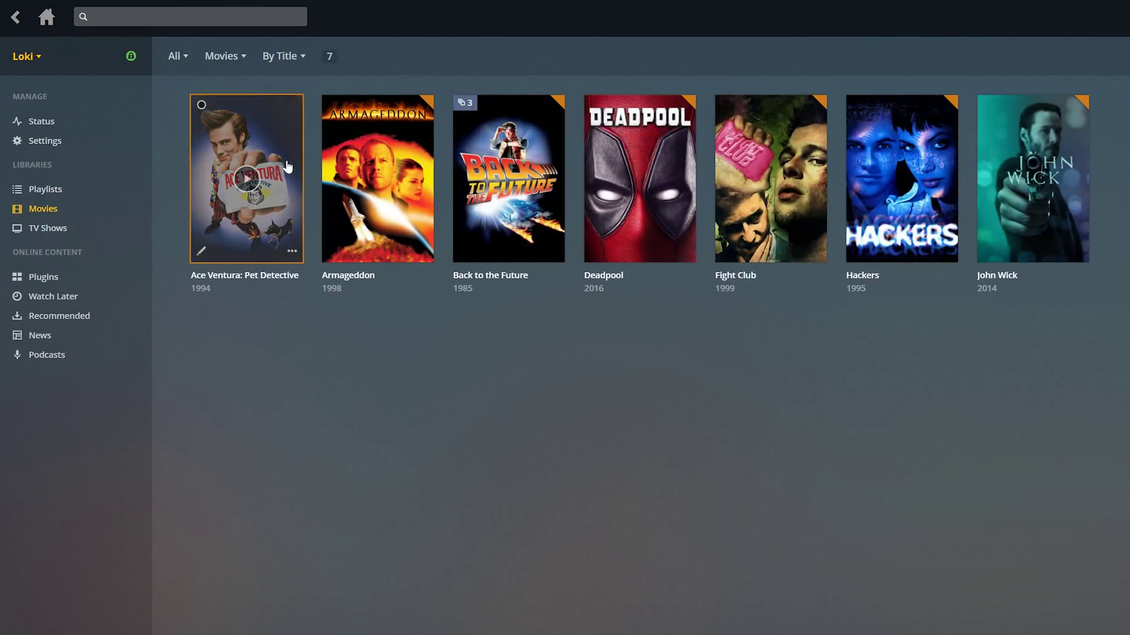
pyautogui.moveTo(666, 181)
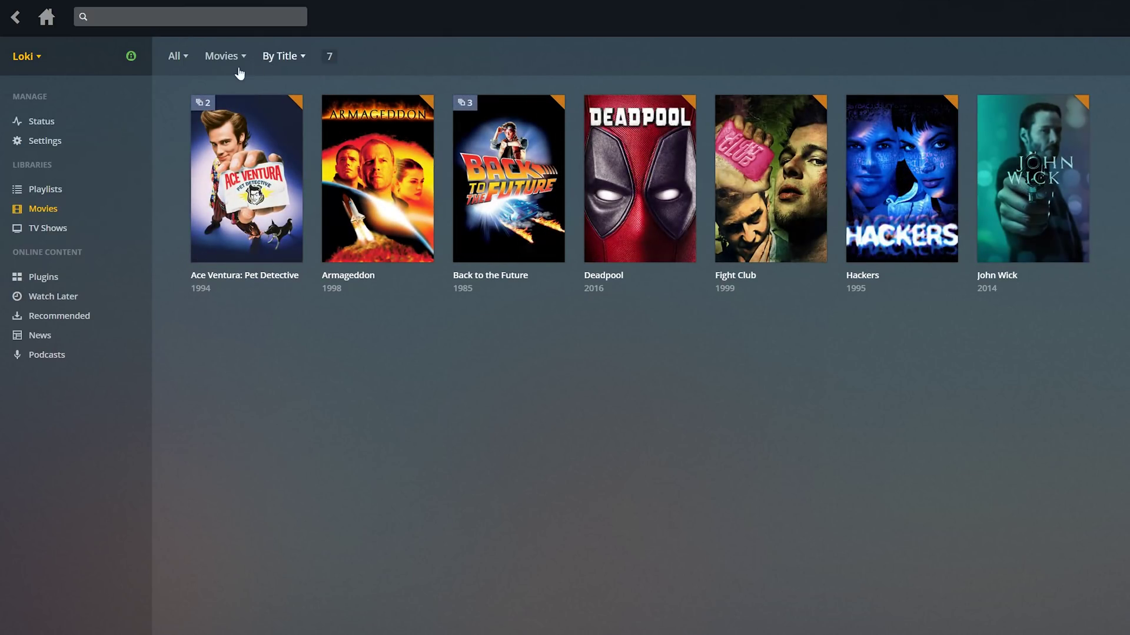
pyautogui.moveTo(460, 110)
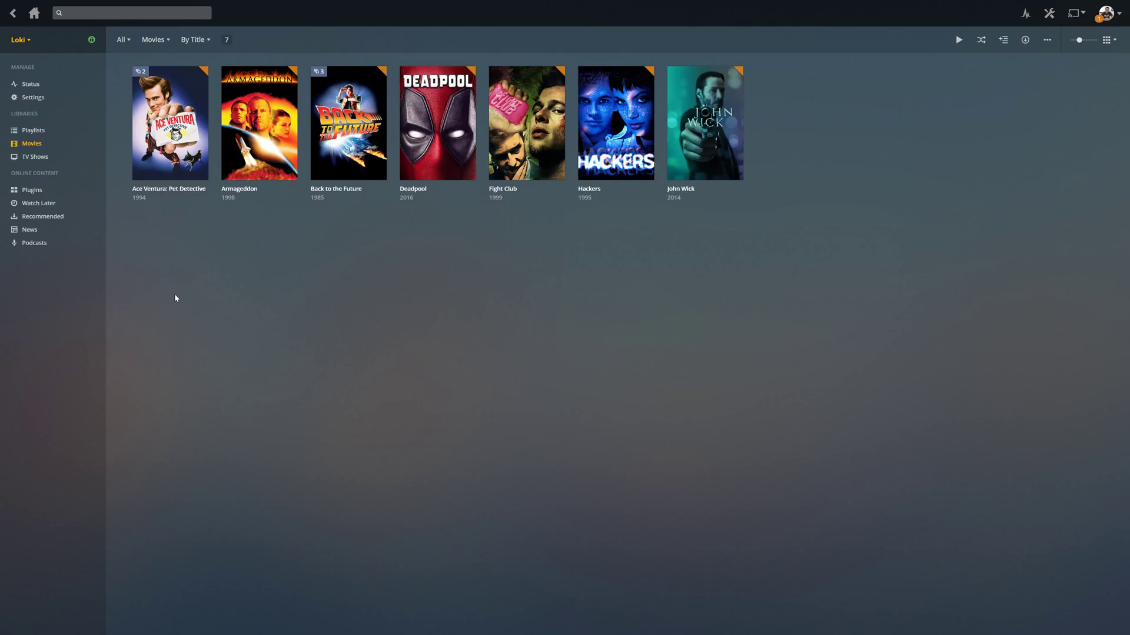
pyautogui.moveTo(449, 127)
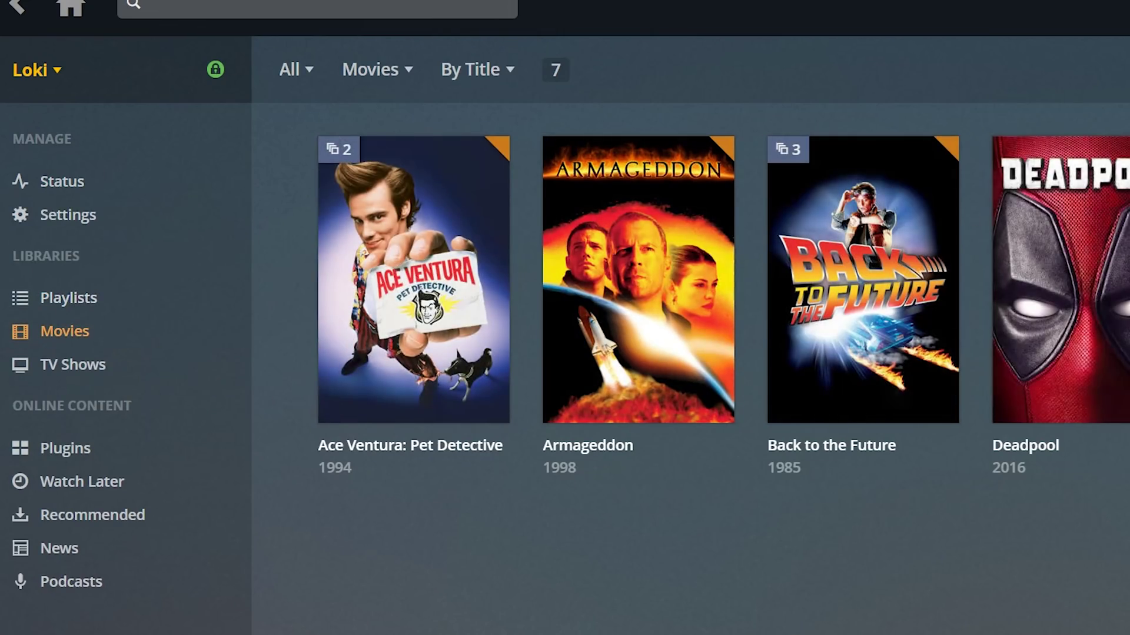
pyautogui.click(308, 71)
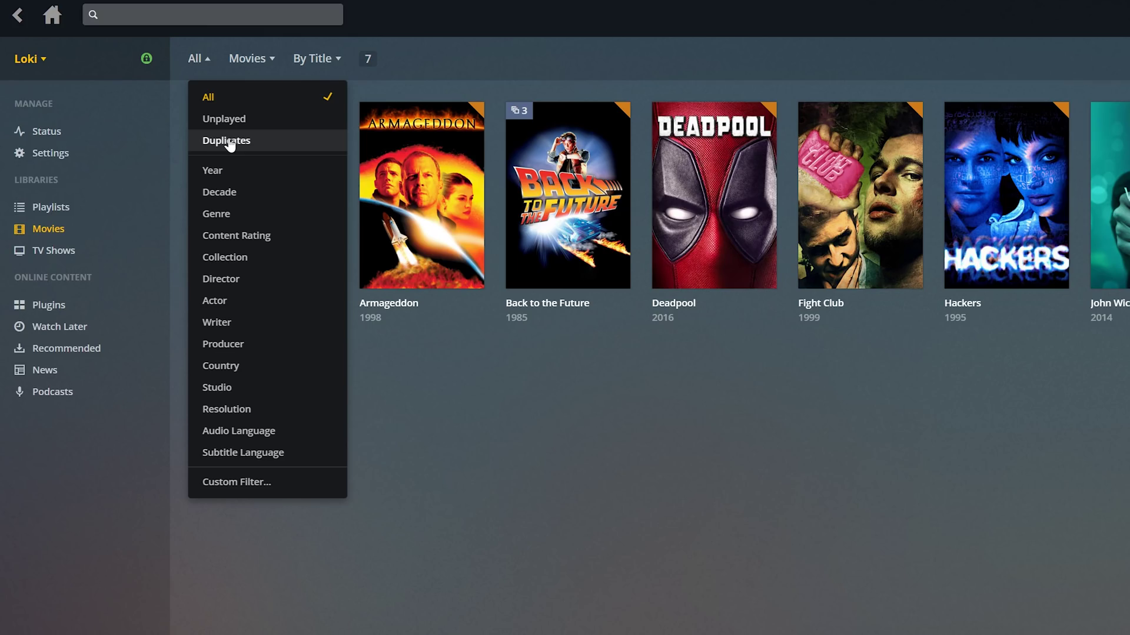
pyautogui.click(334, 195)
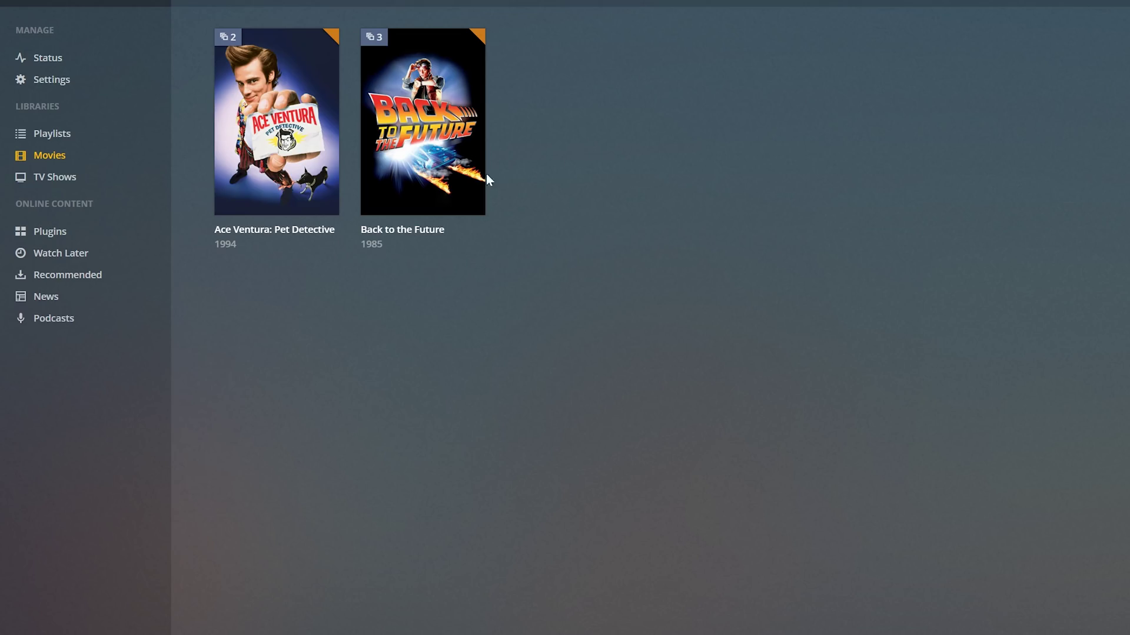
# Open the media info of Ace Ventura: Pet Detective and review the paths and specifications of both files.
pyautogui.moveTo(322, 207)
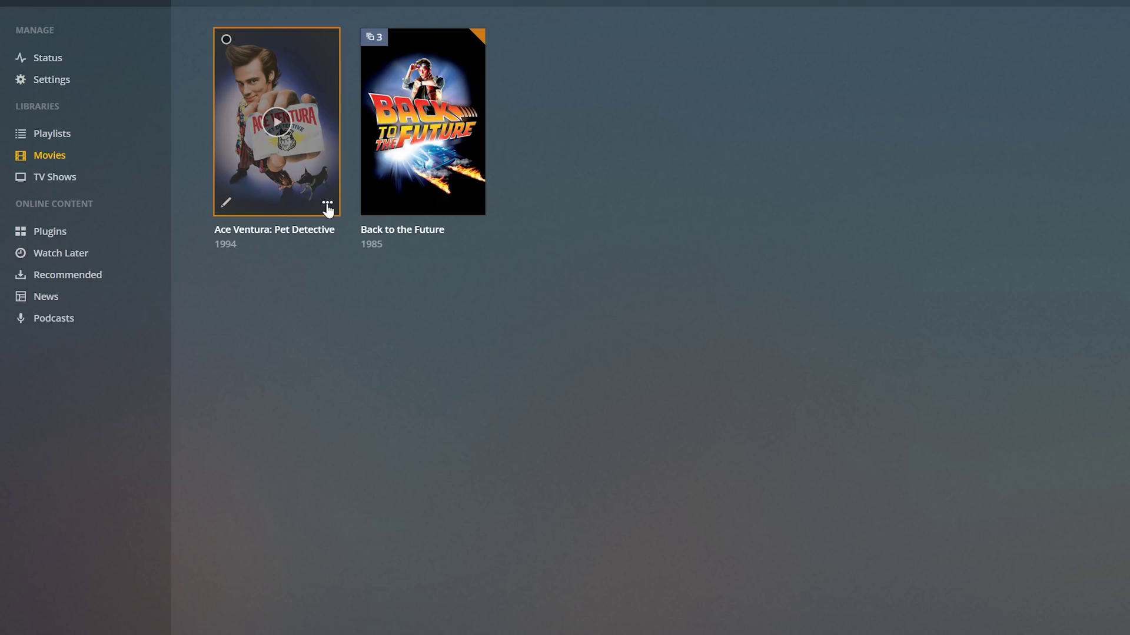
pyautogui.click(327, 205)
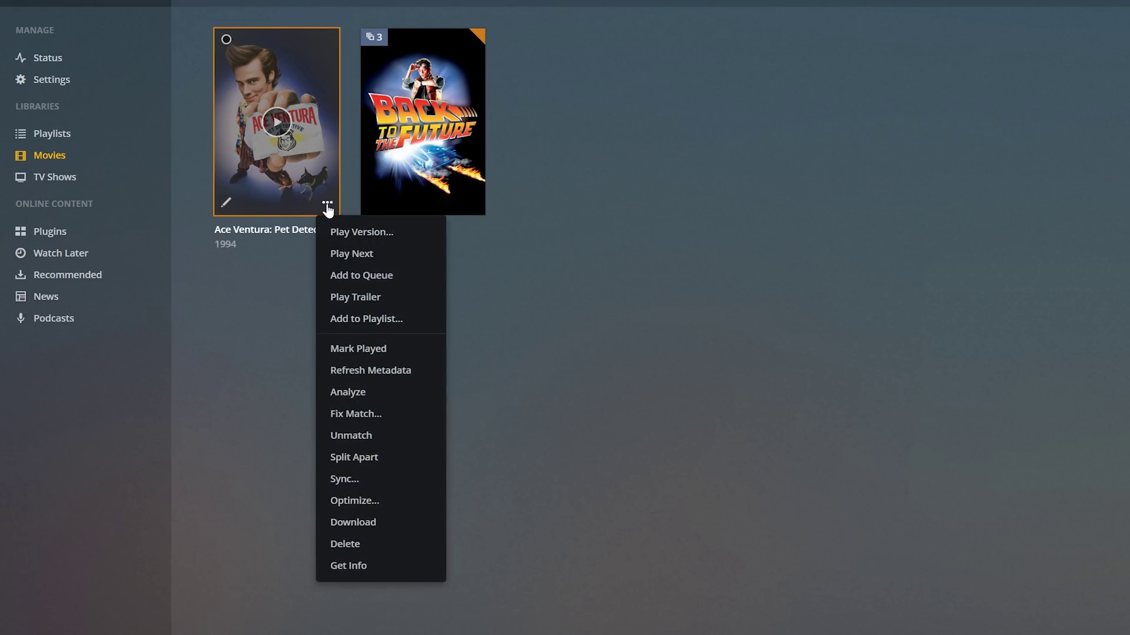
pyautogui.click(347, 566)
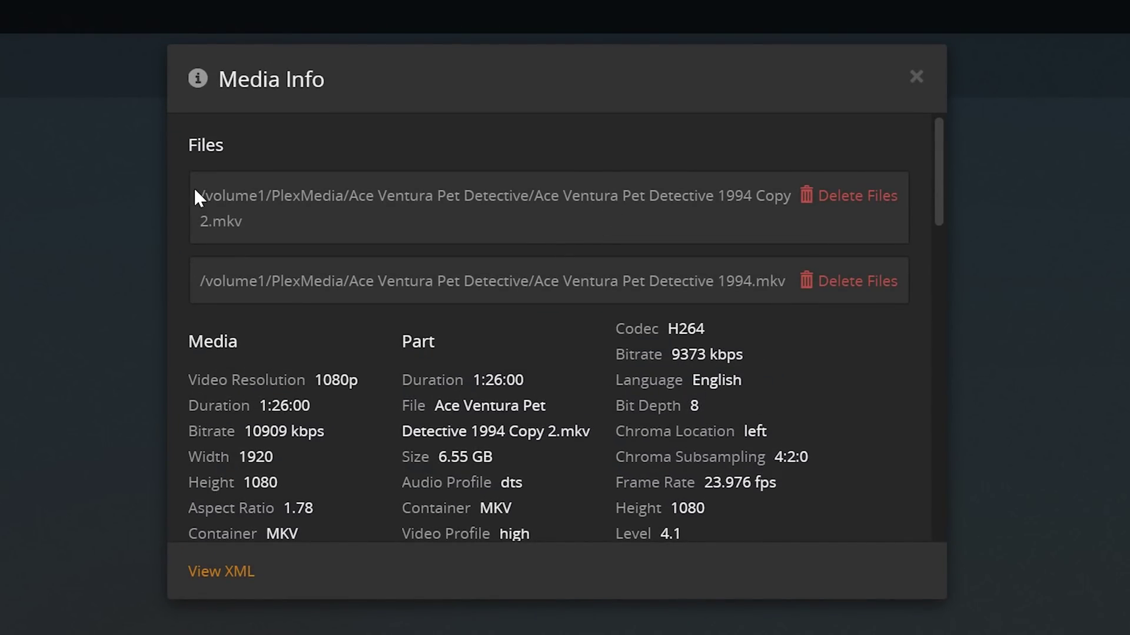
pyautogui.moveTo(204, 189); pyautogui.dragTo(395, 226)
pyautogui.click(605, 206)
pyautogui.scroll(-8, 855, 244)
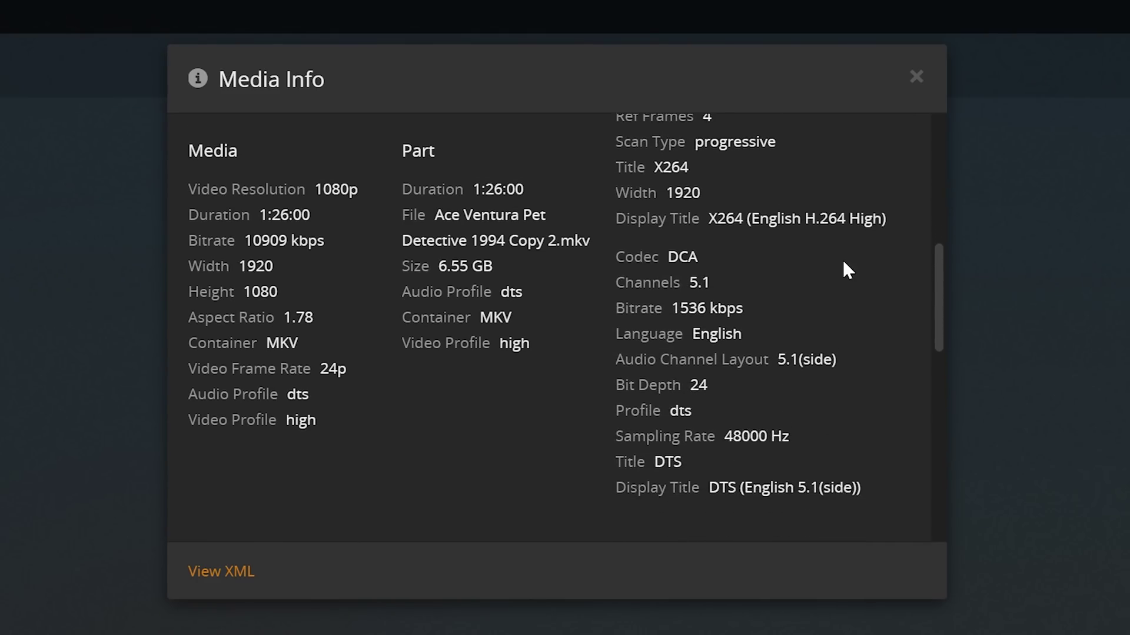
pyautogui.scroll(-10, 842, 258)
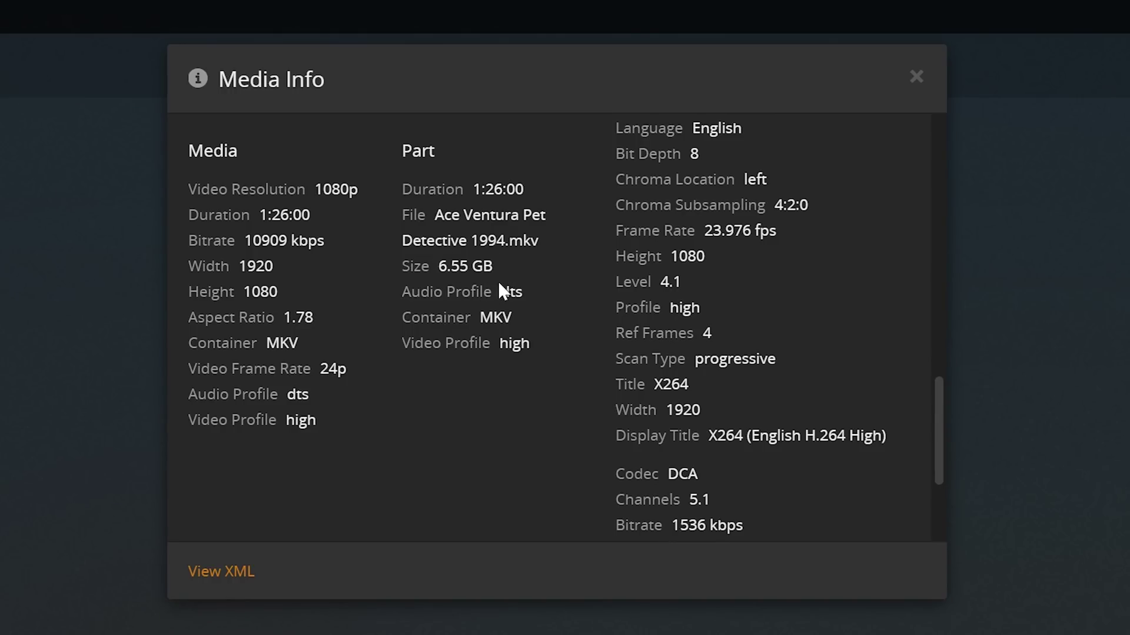
pyautogui.scroll(-8, 718, 271)
pyautogui.scroll(-4, 708, 292)
pyautogui.scroll(15, 682, 286)
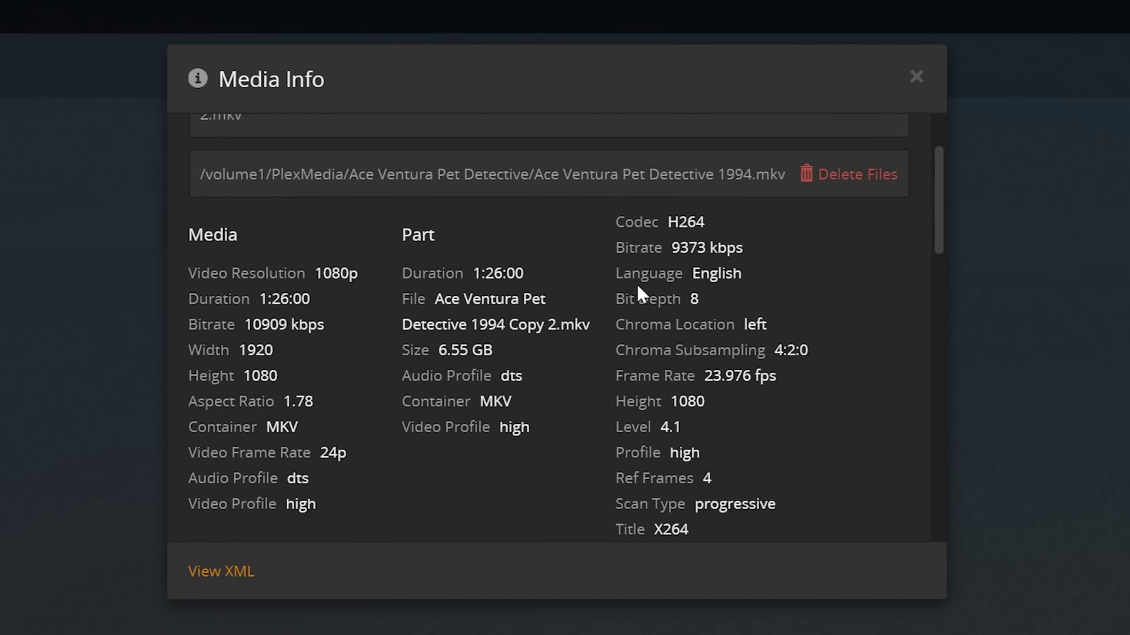
pyautogui.scroll(2, 759, 240)
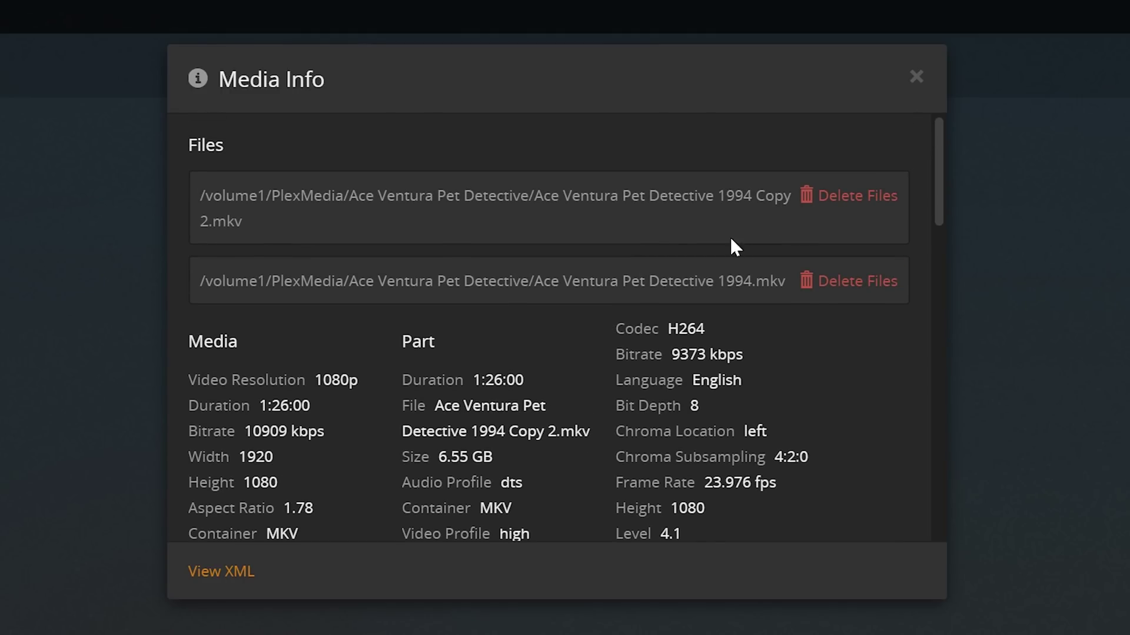
# Compare the bitrates of the two Ace Ventura: Pet Detective files.
pyautogui.scroll(-17, 713, 289)
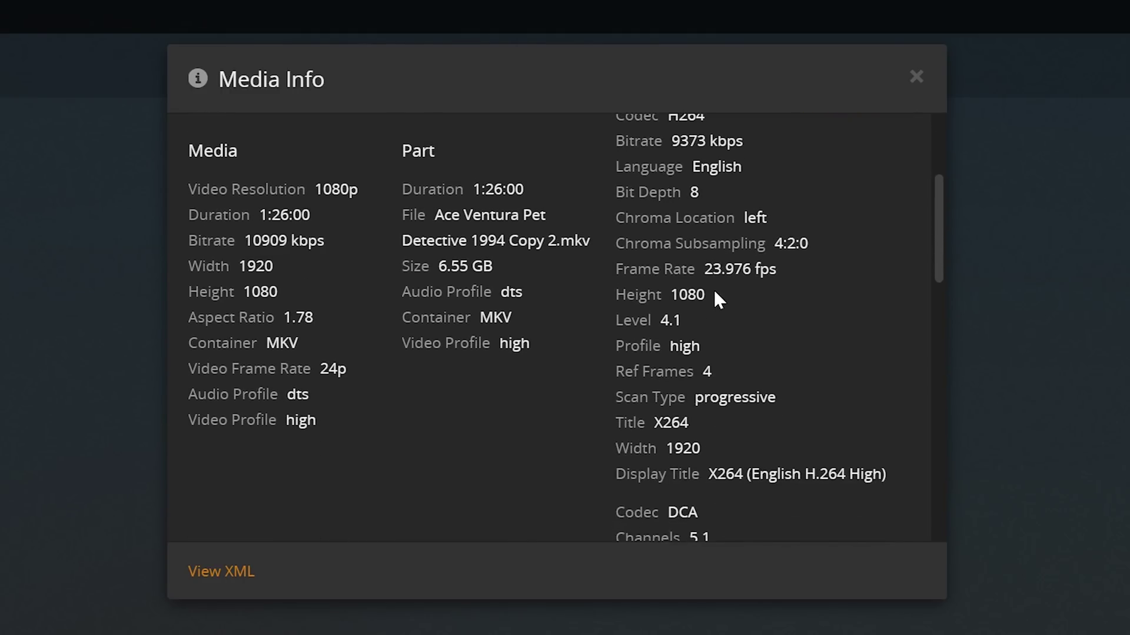
pyautogui.scroll(-2, 714, 290)
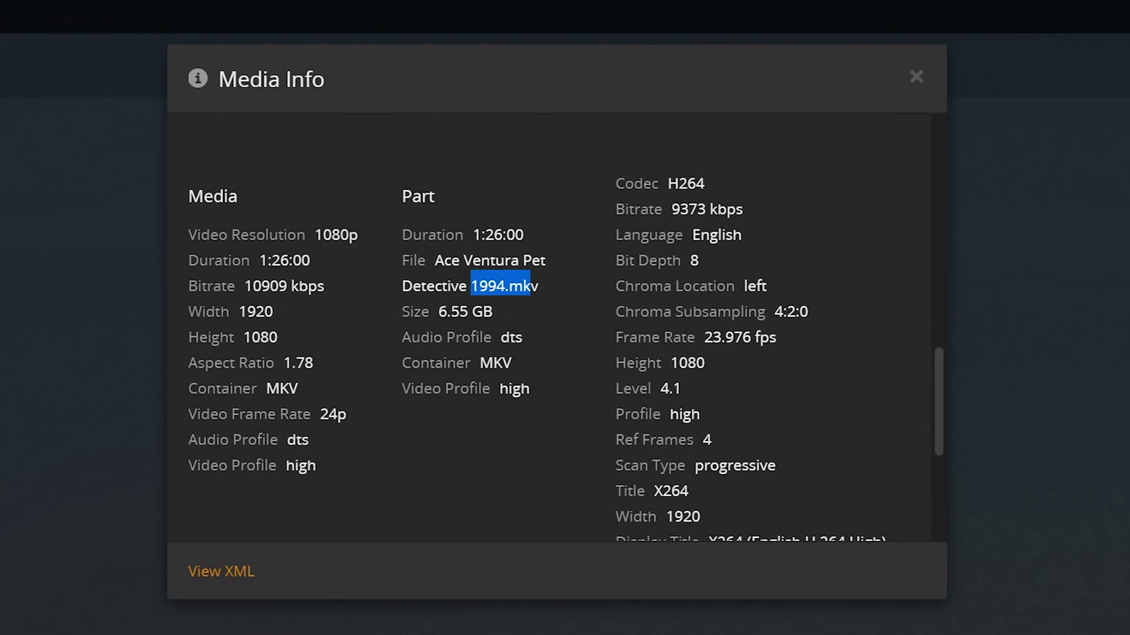
pyautogui.moveTo(239, 286); pyautogui.dragTo(299, 286)
pyautogui.scroll(4, 373, 290)
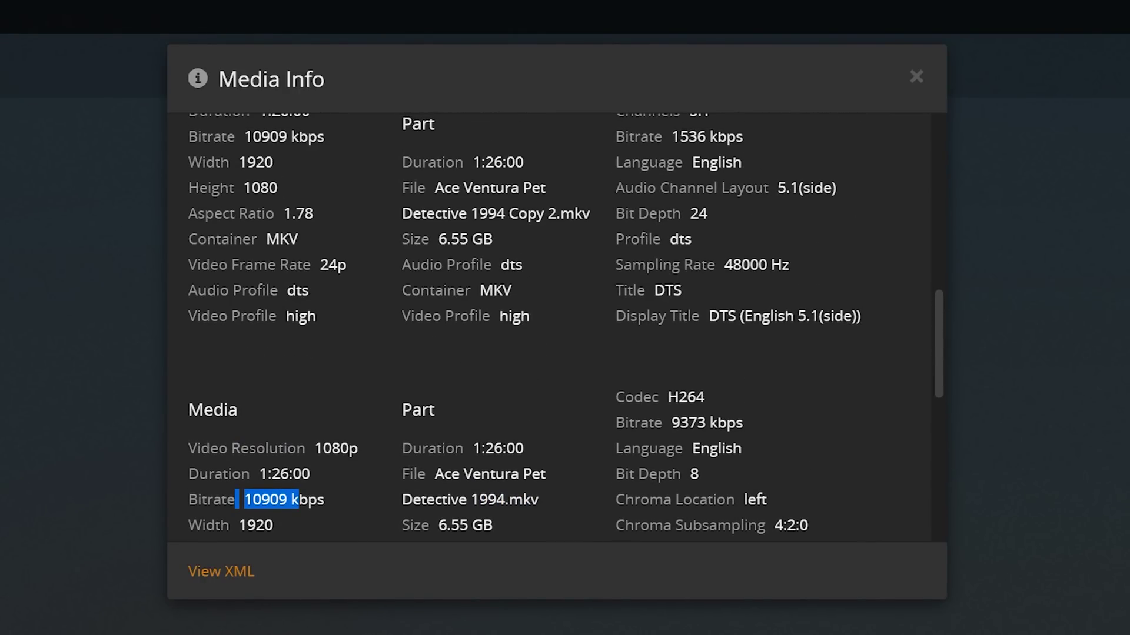
pyautogui.moveTo(261, 138); pyautogui.dragTo(315, 118)
pyautogui.scroll(5, 600, 295)
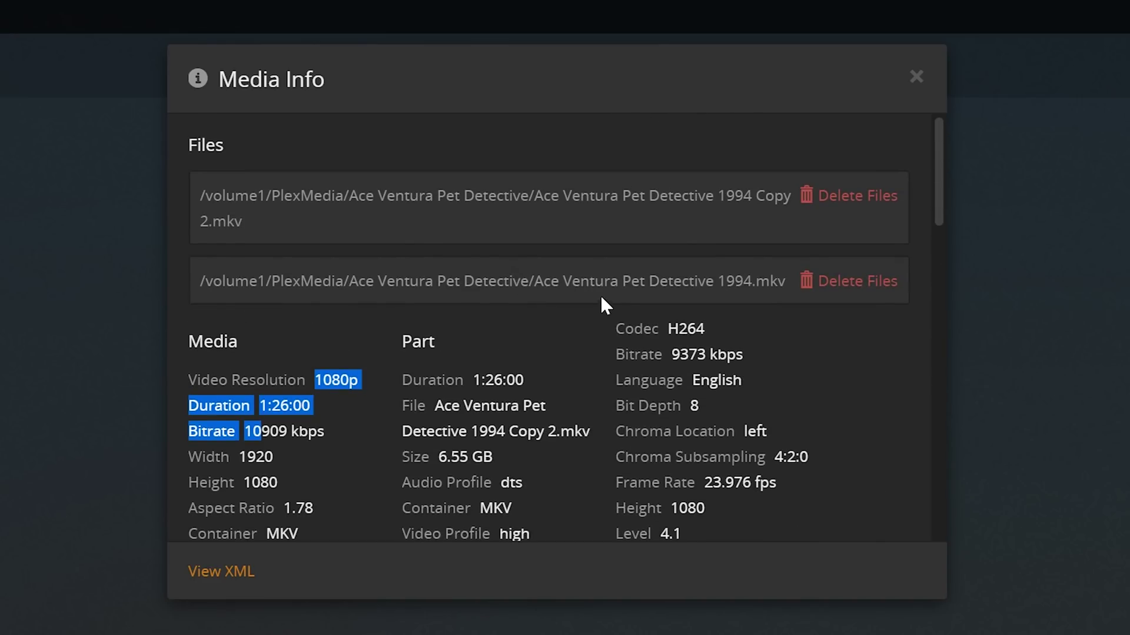
# Delete the file "Ace Ventura Pet Detective 1994 Copy 2.mkv" and close the media info.
pyautogui.click(669, 307)
pyautogui.click(856, 199)
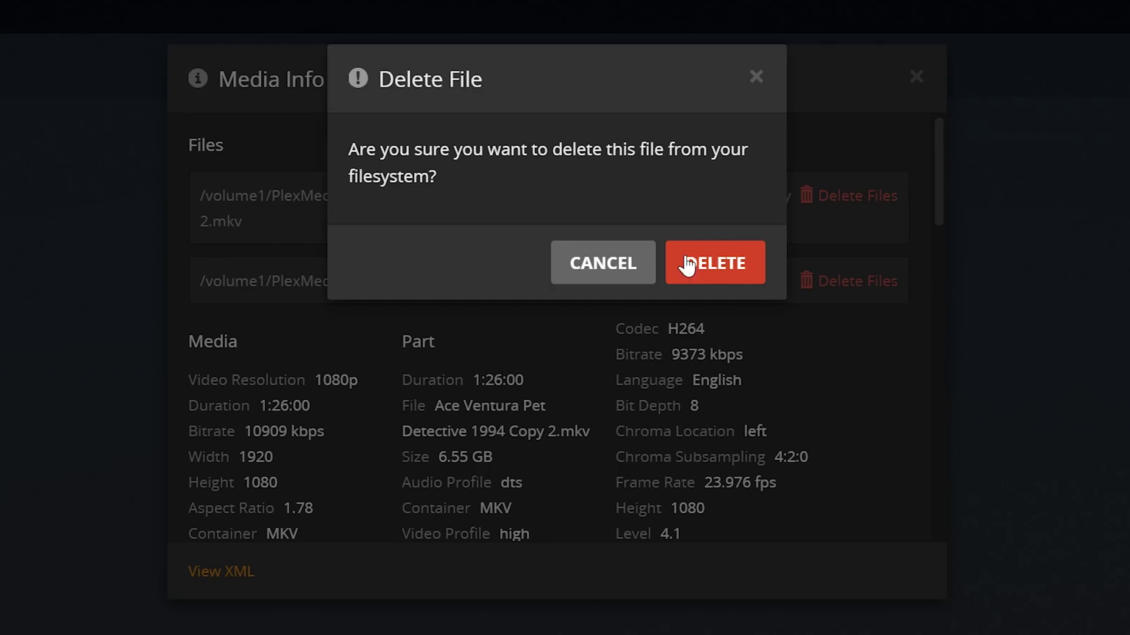
pyautogui.click(714, 265)
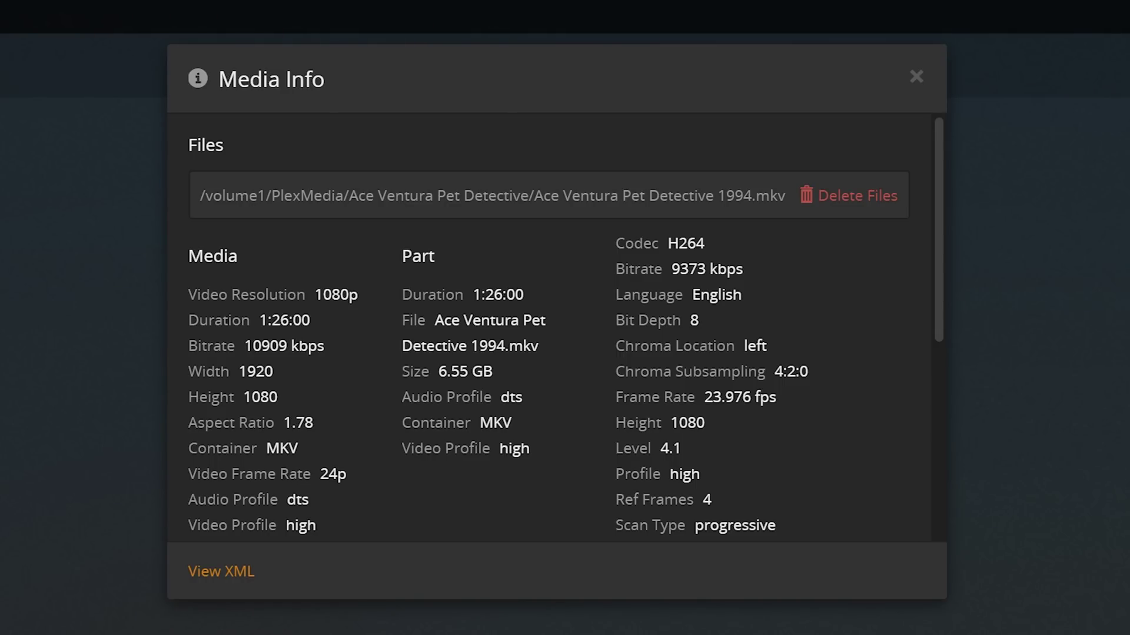
pyautogui.moveTo(244, 346); pyautogui.dragTo(188, 346)
pyautogui.click(298, 389)
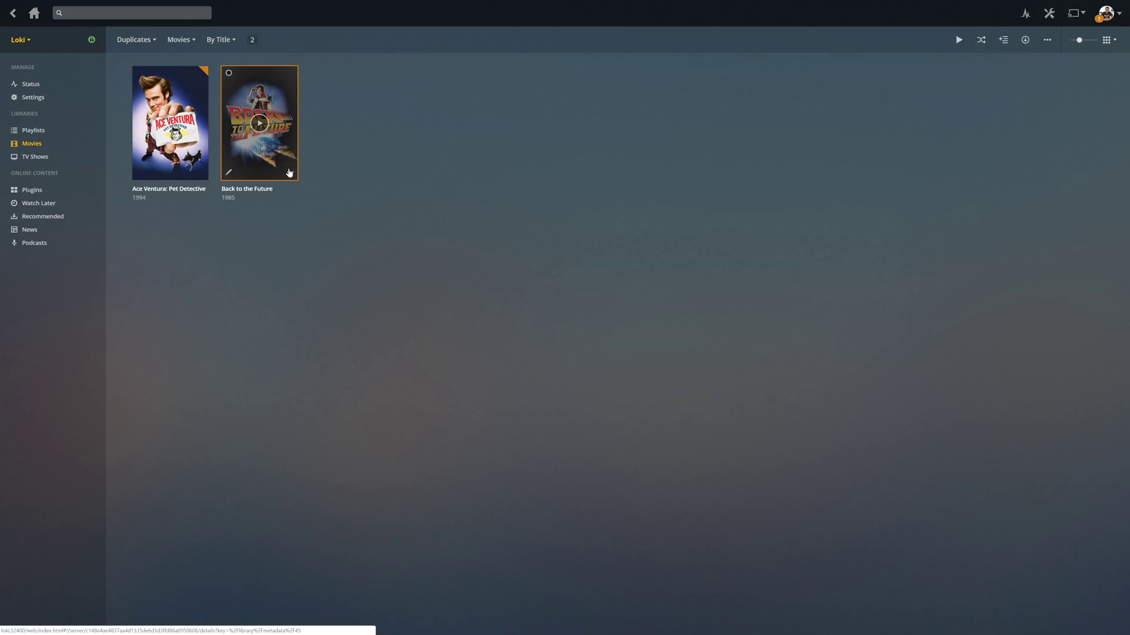
# Open the media info of Back to the Future and examine the duration, size, bitrate and streams of its file versions.
pyautogui.click(287, 171)
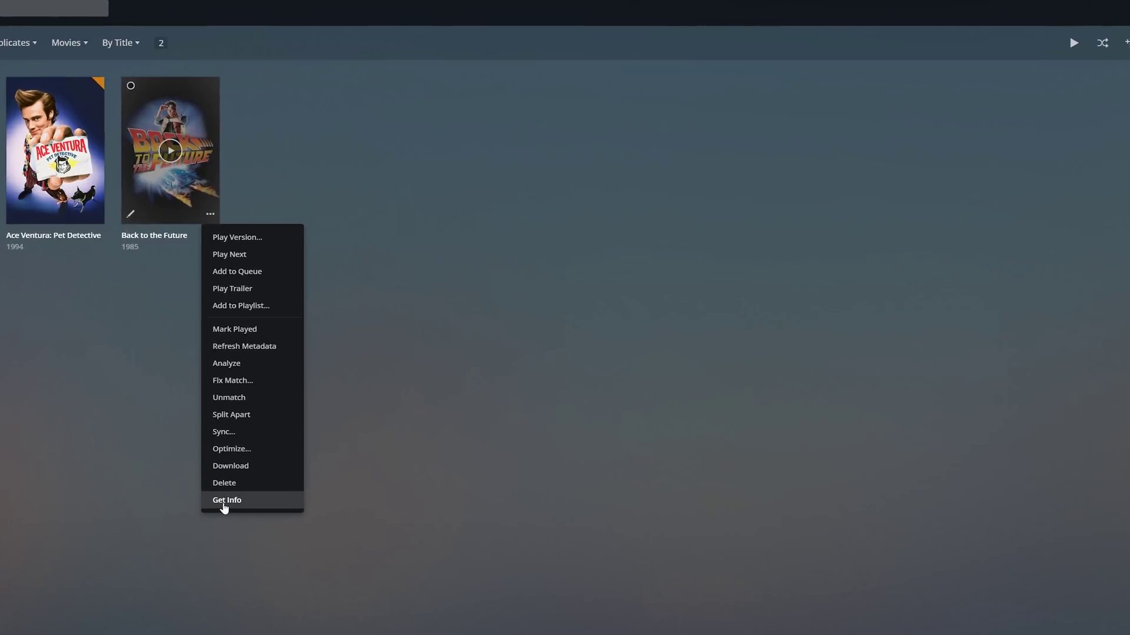
pyautogui.click(224, 505)
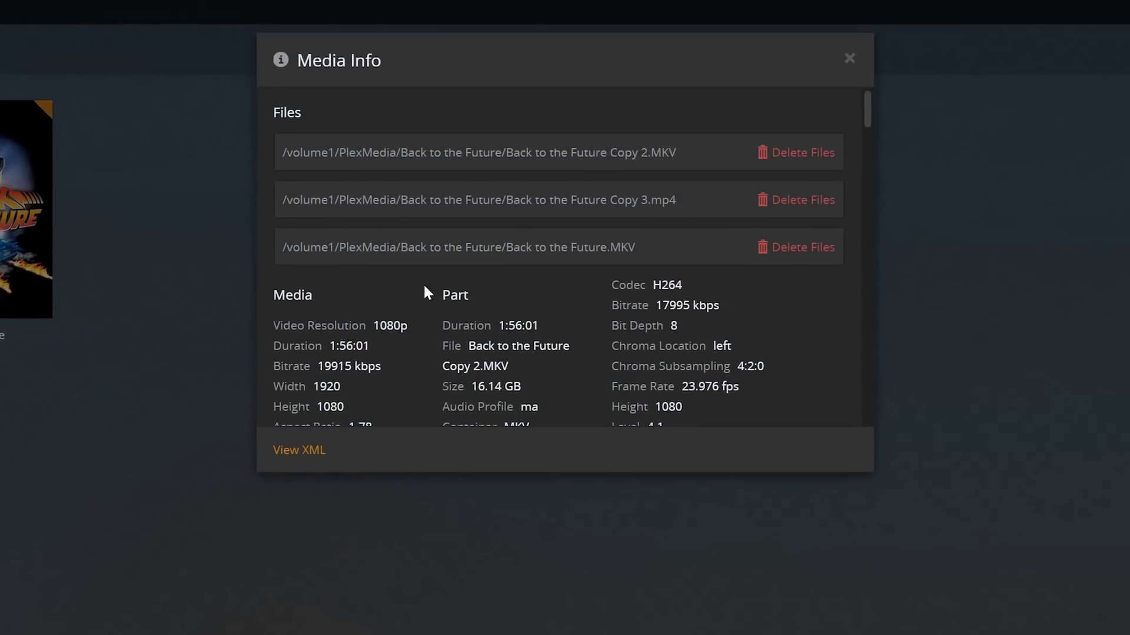
pyautogui.scroll(-2, 601, 226)
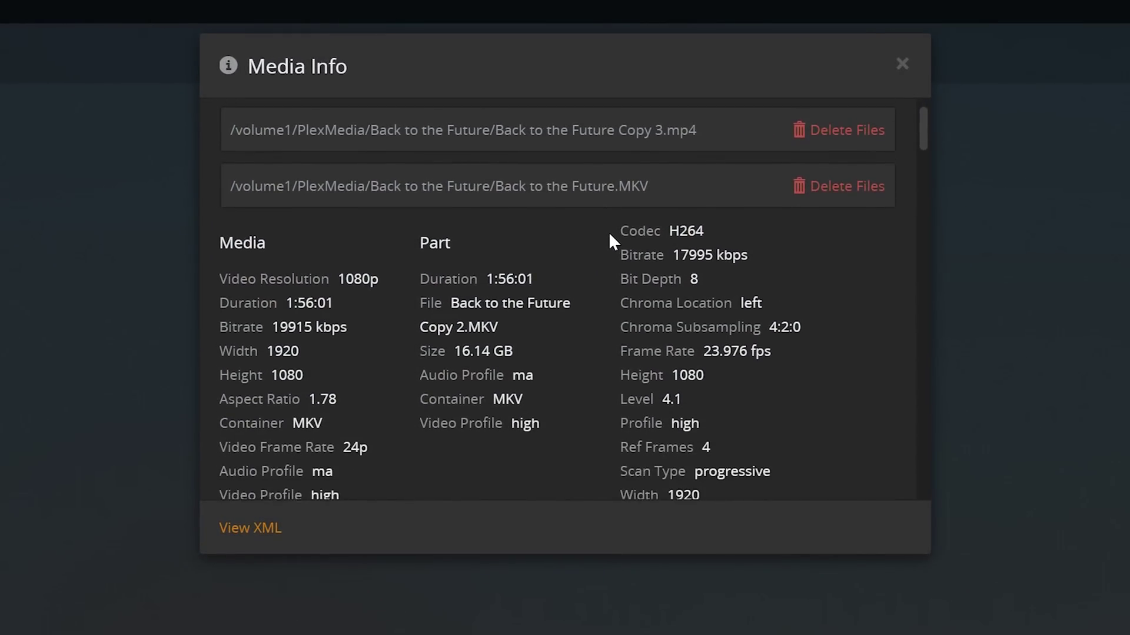
pyautogui.scroll(2, 608, 236)
pyautogui.scroll(-2, 609, 240)
pyautogui.scroll(-10, 613, 245)
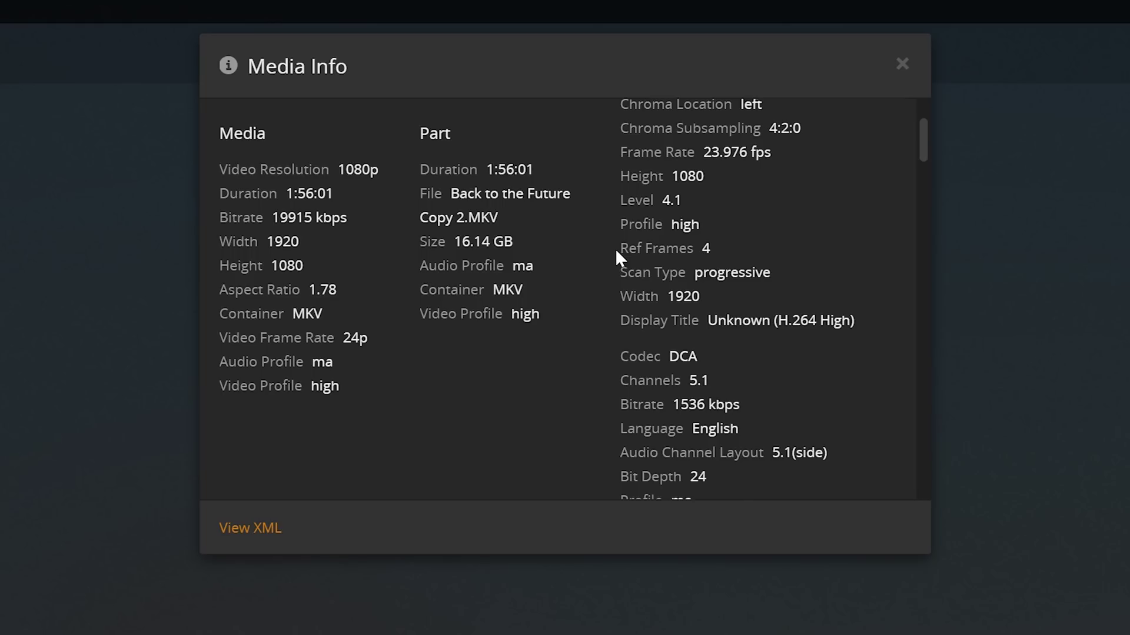
pyautogui.scroll(-5, 615, 250)
pyautogui.rightClick(617, 251)
pyautogui.click(556, 277)
pyautogui.scroll(-10, 559, 277)
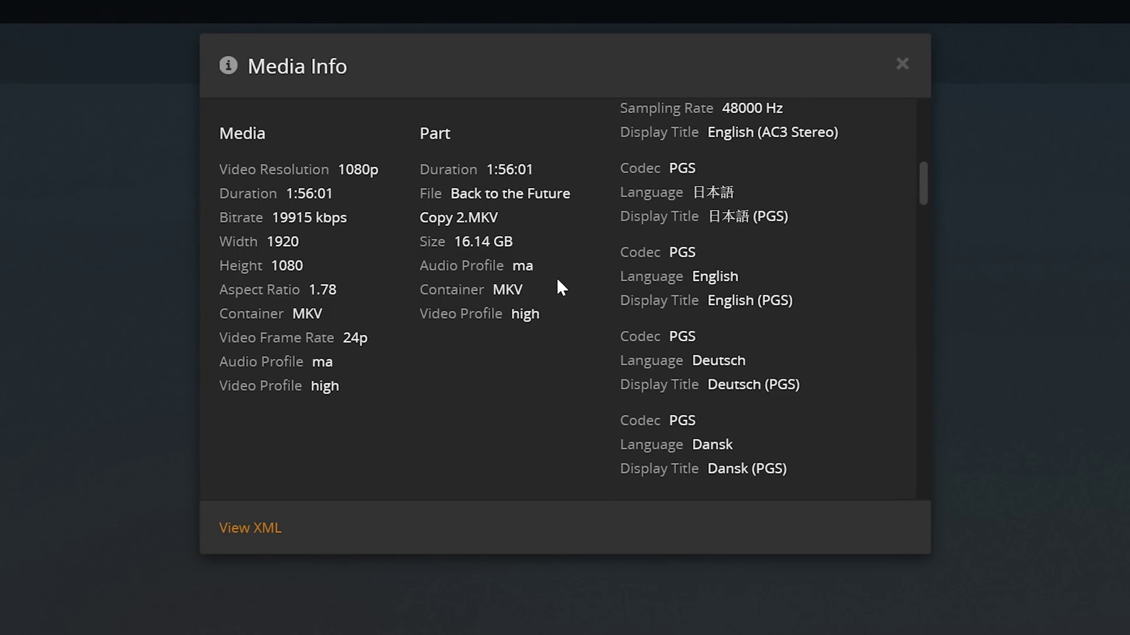
pyautogui.scroll(-15, 562, 276)
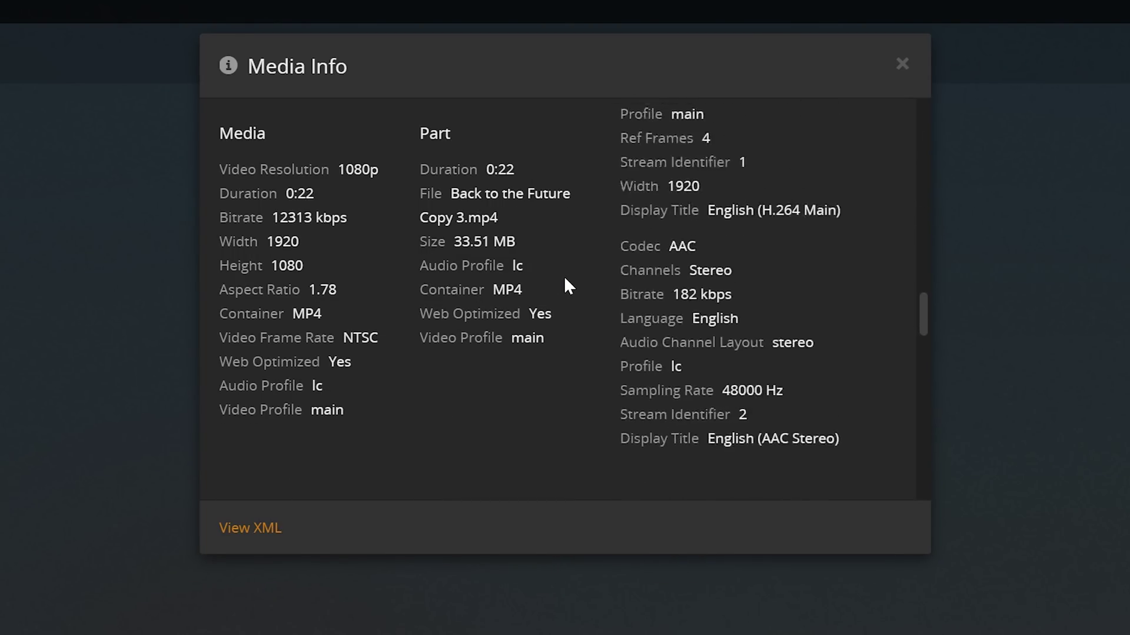
pyautogui.scroll(3, 556, 259)
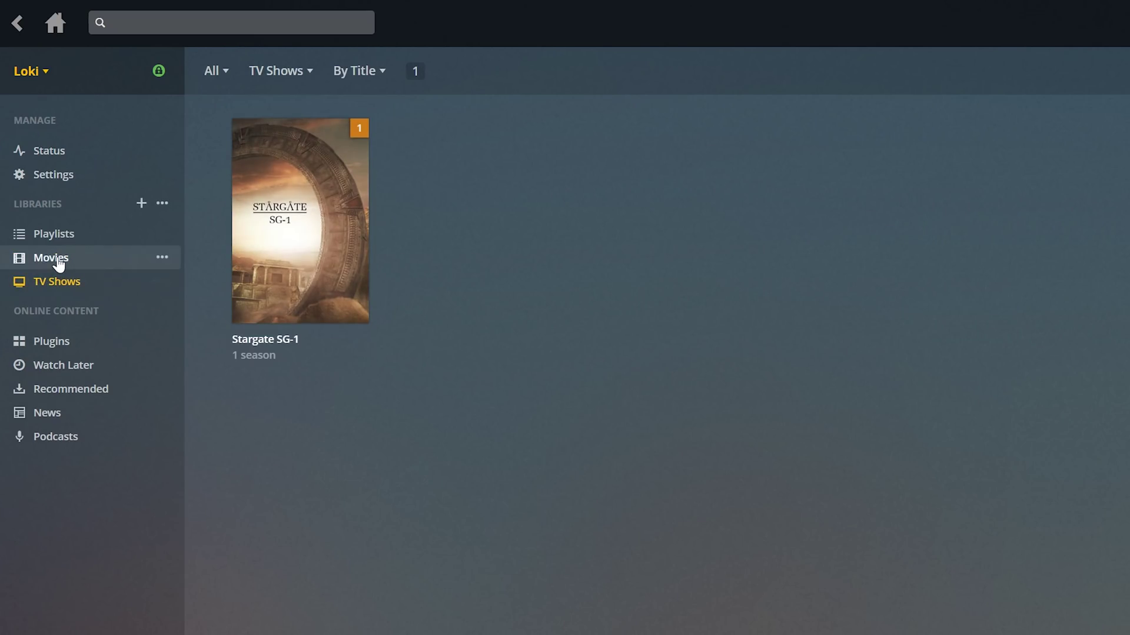
# List the TV Shows library by Episodes and check the details page of the Stargate SG-1 episode Children of the Gods (1).
pyautogui.click(24, 259)
pyautogui.click(61, 283)
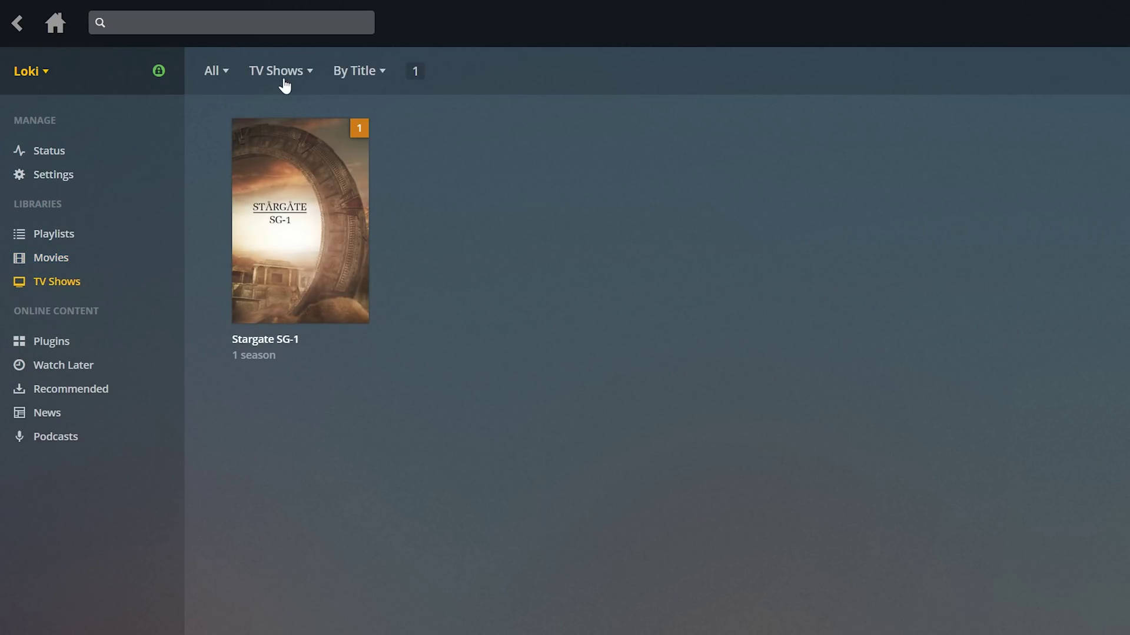
pyautogui.click(300, 72)
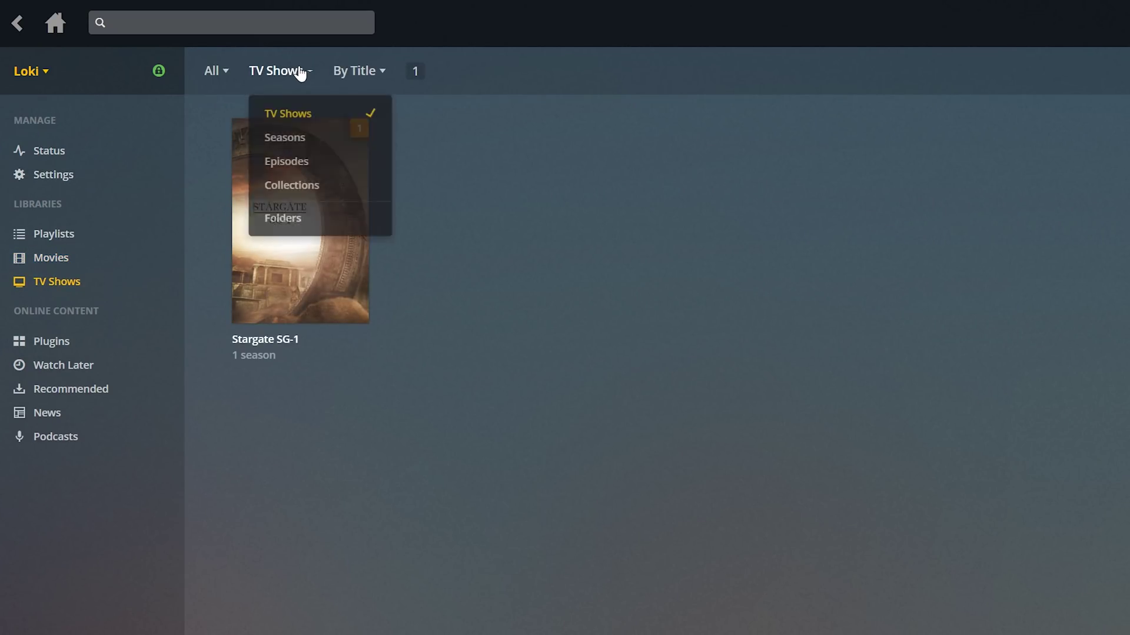
pyautogui.click(301, 163)
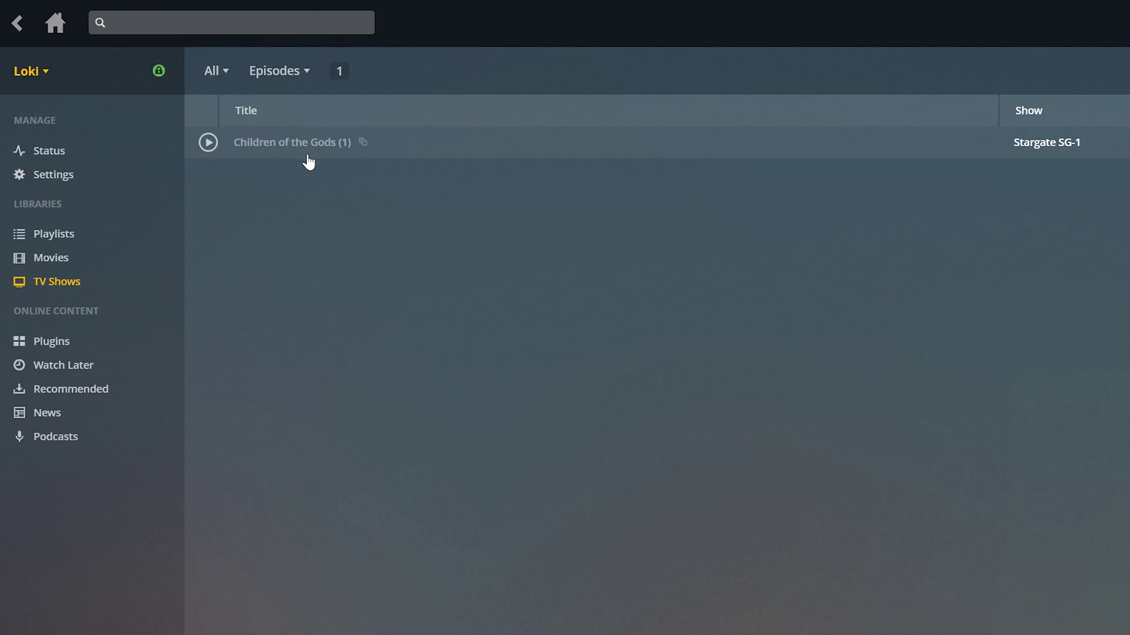
pyautogui.click(410, 147)
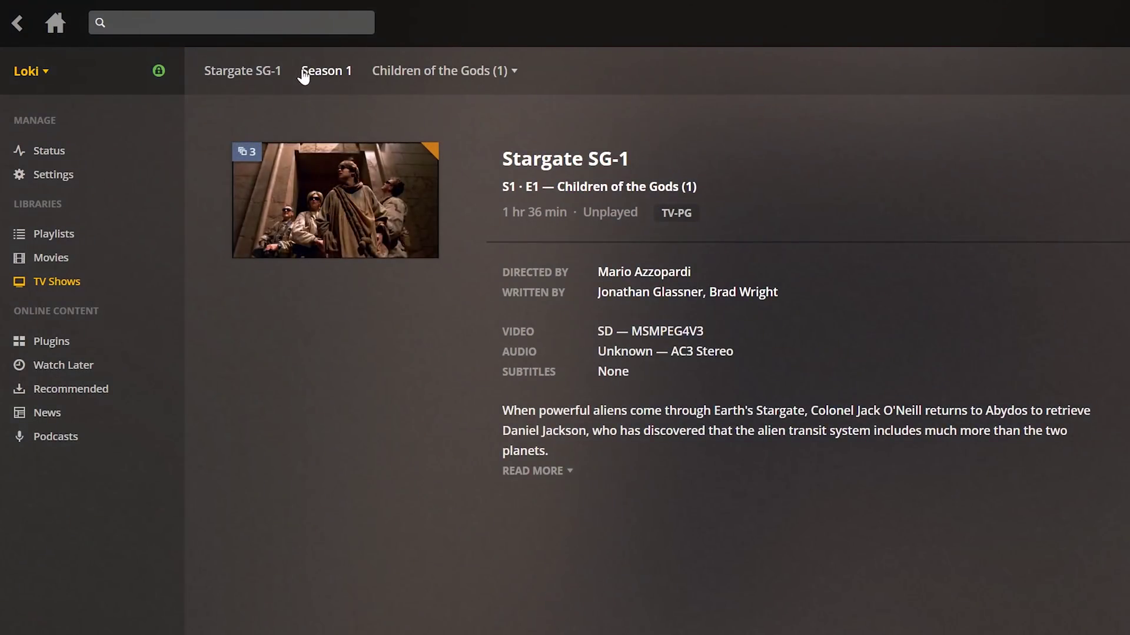
pyautogui.click(63, 282)
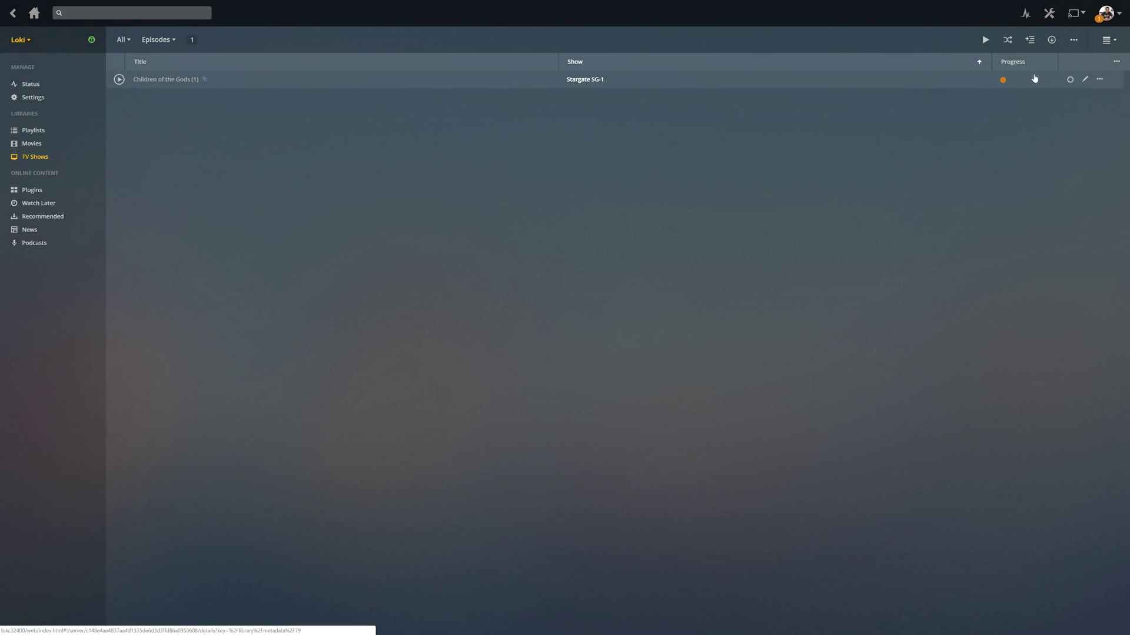
# Delete the duplicate files "Stargate SG-1 1x01.mp4" and "Stargate SG-1 1x01.mkv" through the episode's media info.
pyautogui.click(1100, 80)
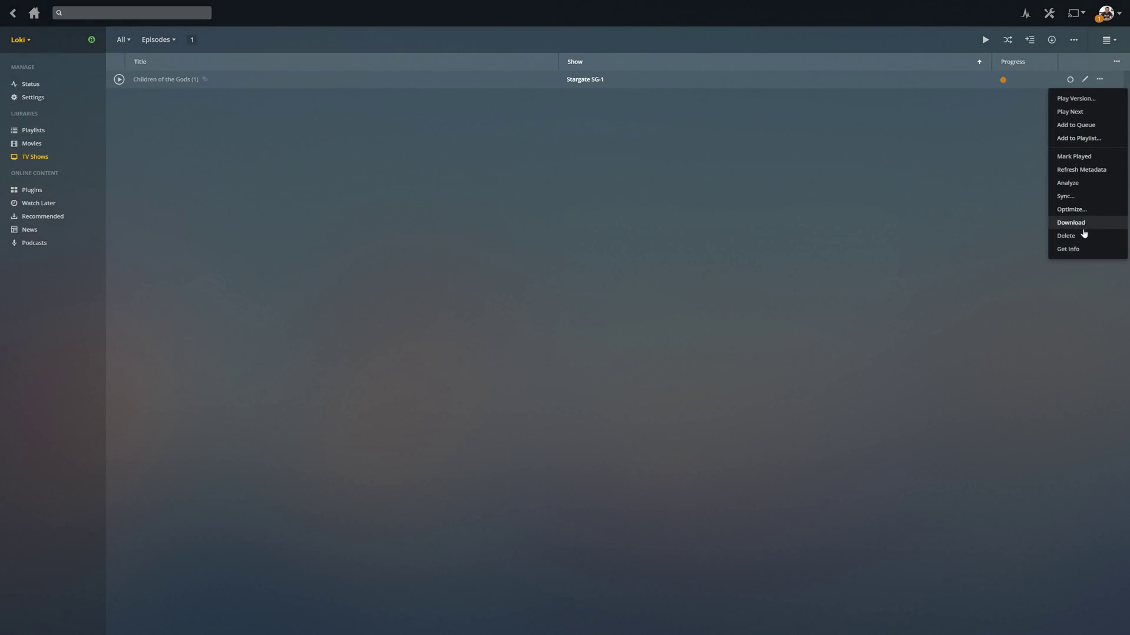
pyautogui.click(1069, 250)
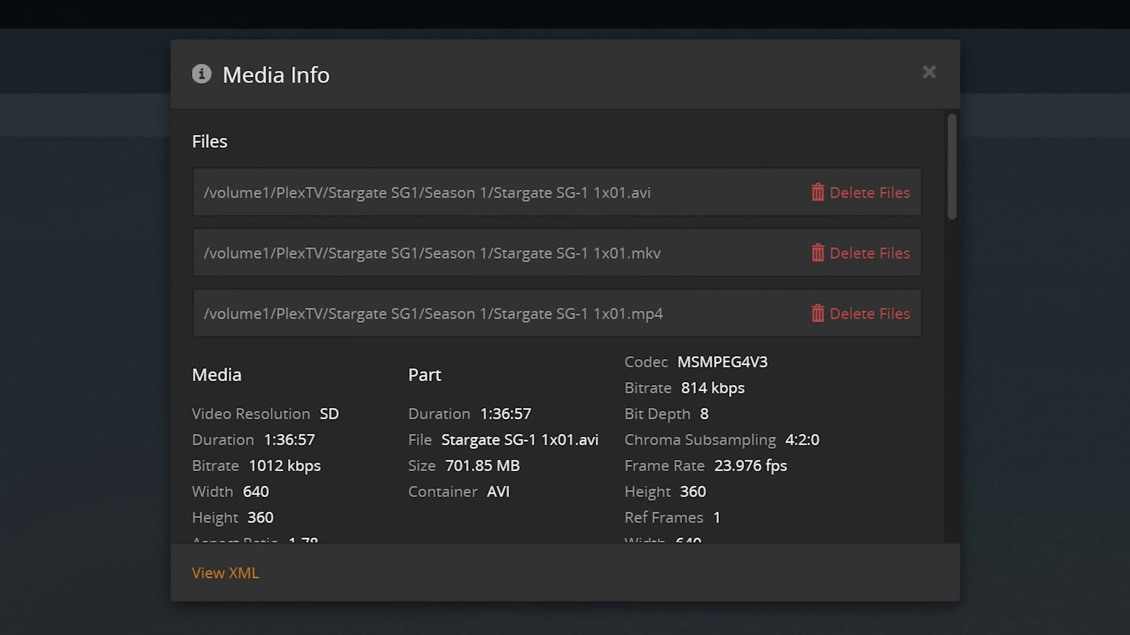
pyautogui.click(848, 320)
pyautogui.click(743, 267)
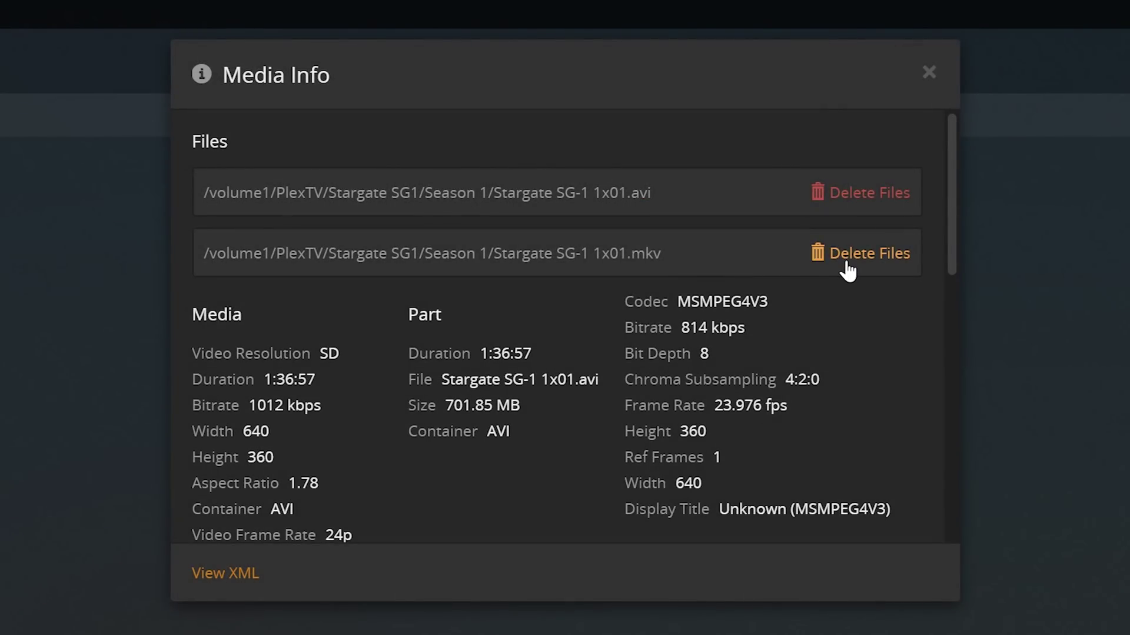
pyautogui.click(846, 265)
pyautogui.click(737, 260)
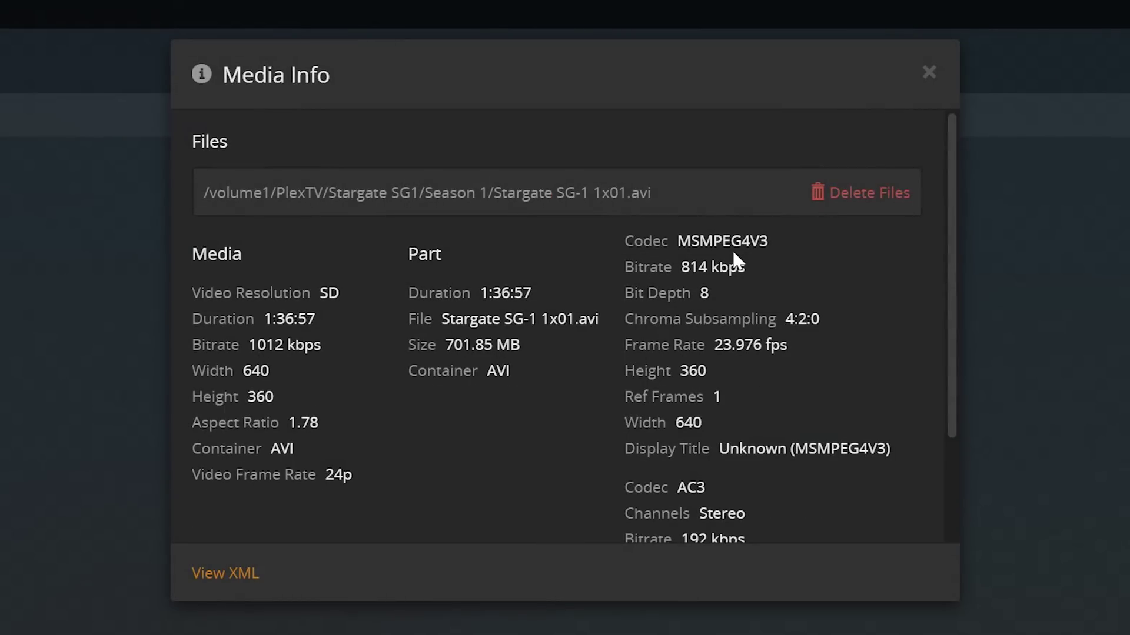